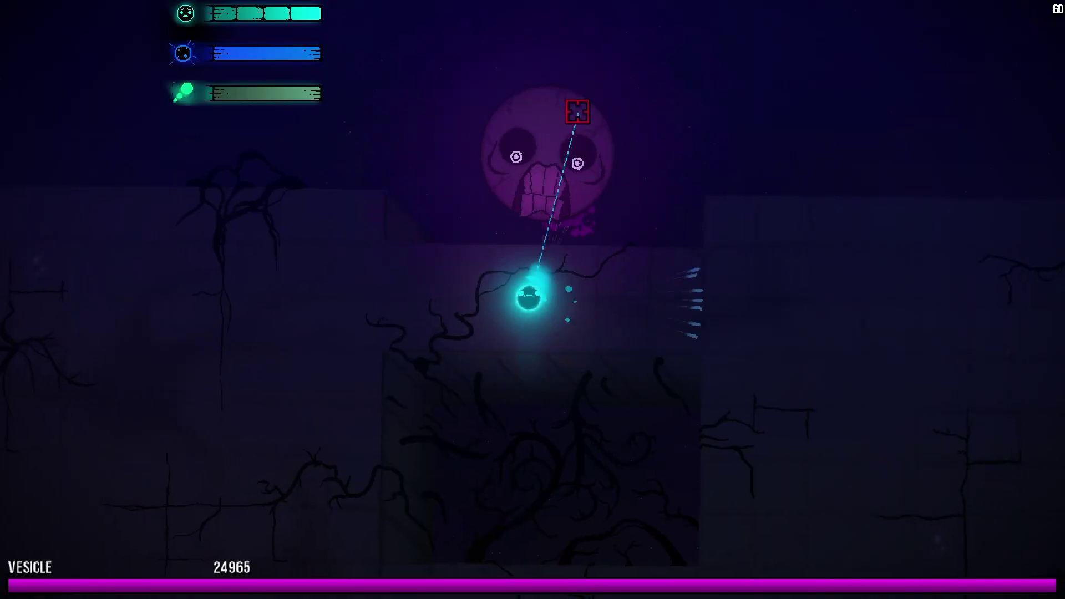
# Step: Pour shots into Vesicle's face and unleash the first big cyan blast
pyautogui.click(639, 164)
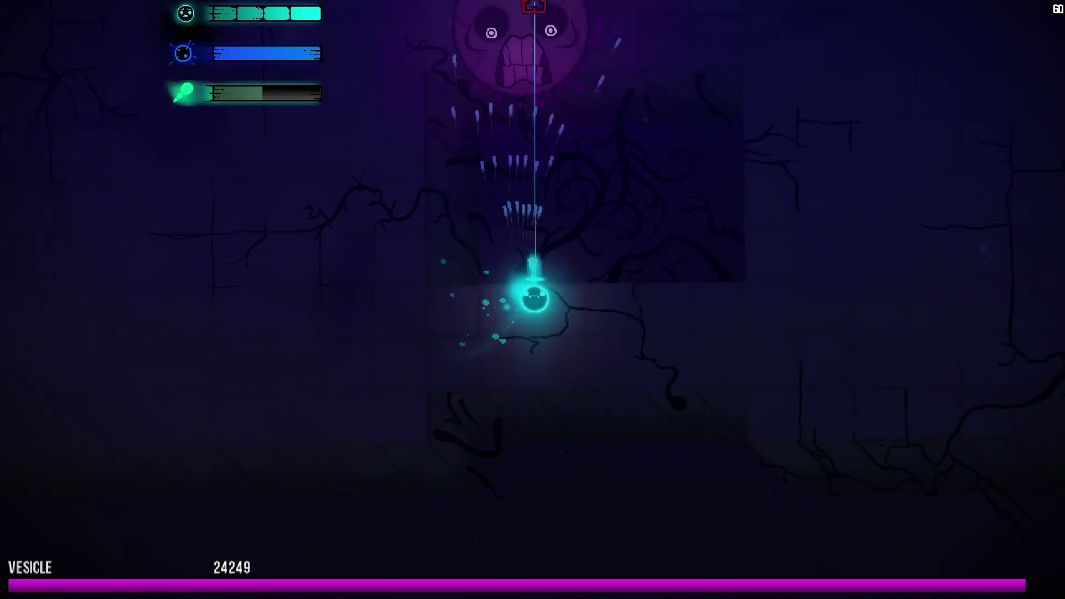
pyautogui.click(533, 7)
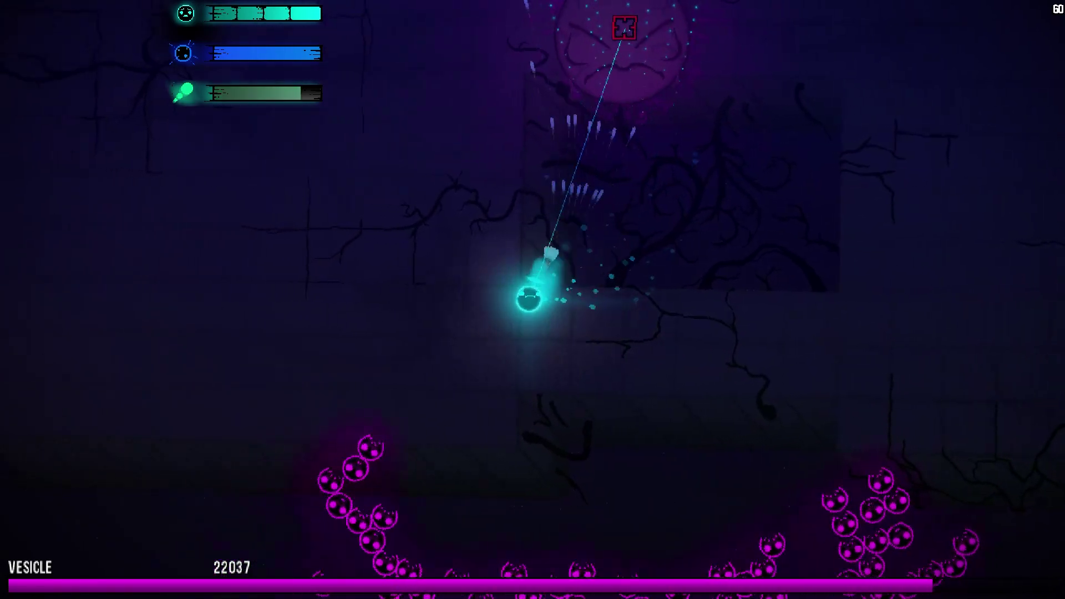
pyautogui.click(642, 84)
pyautogui.click(645, 98)
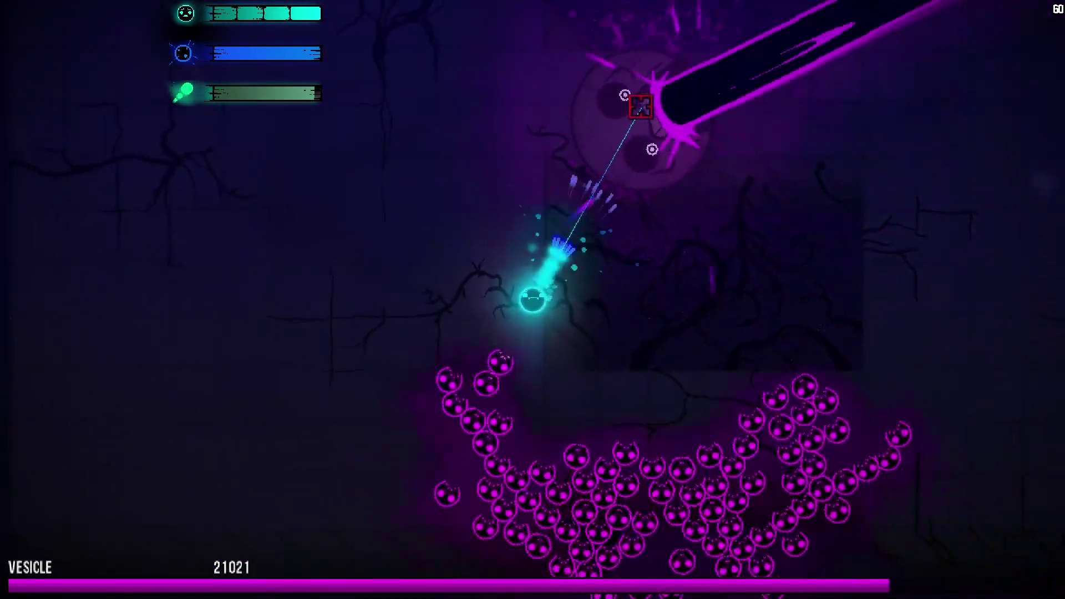
pyautogui.rightClick(809, 196)
# Step: Keep shots on the boss and blast away the enemy swarm
pyautogui.click(665, 119)
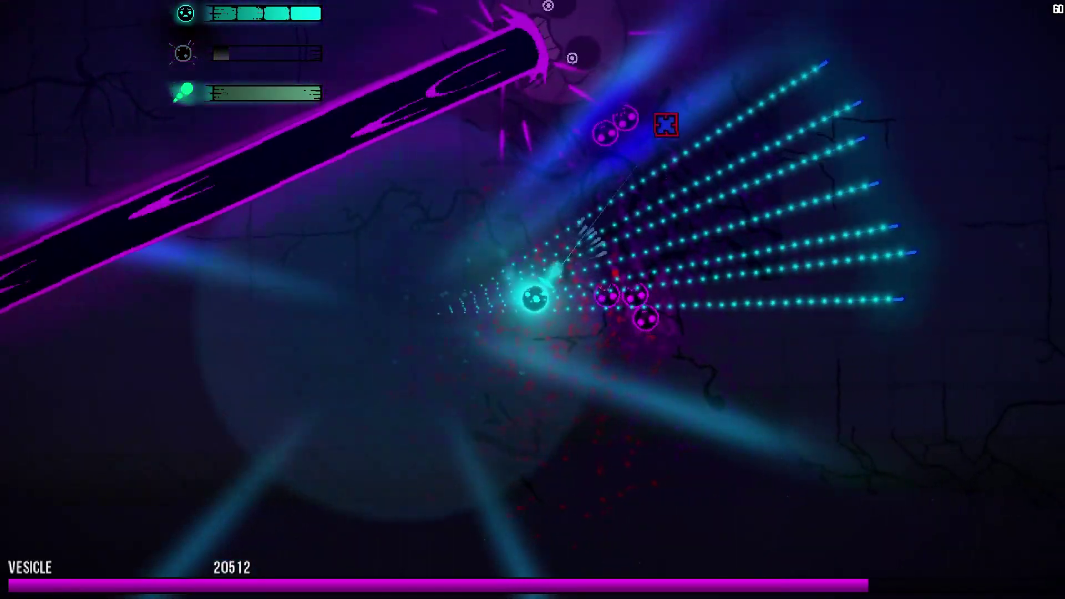
pyautogui.click(421, 63)
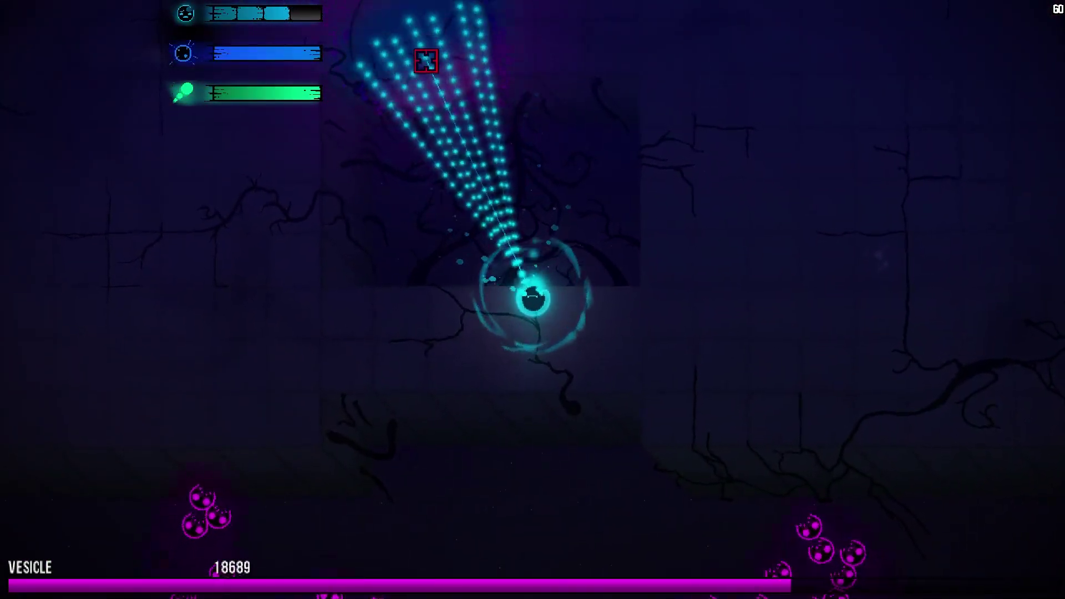
pyautogui.moveTo(425, 61); pyautogui.dragTo(470, 55)
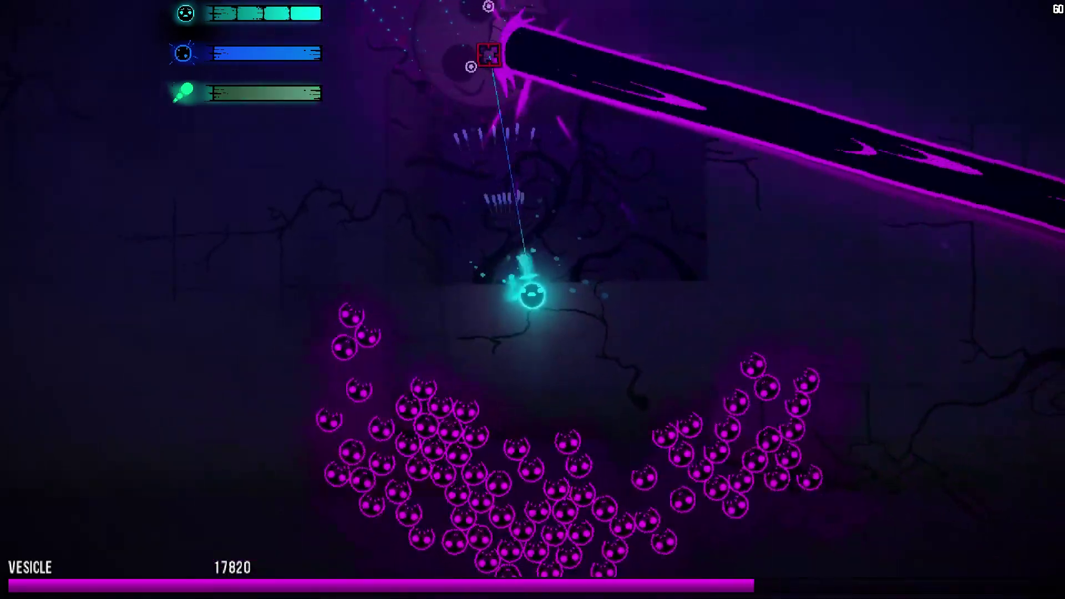
pyautogui.rightClick(471, 55)
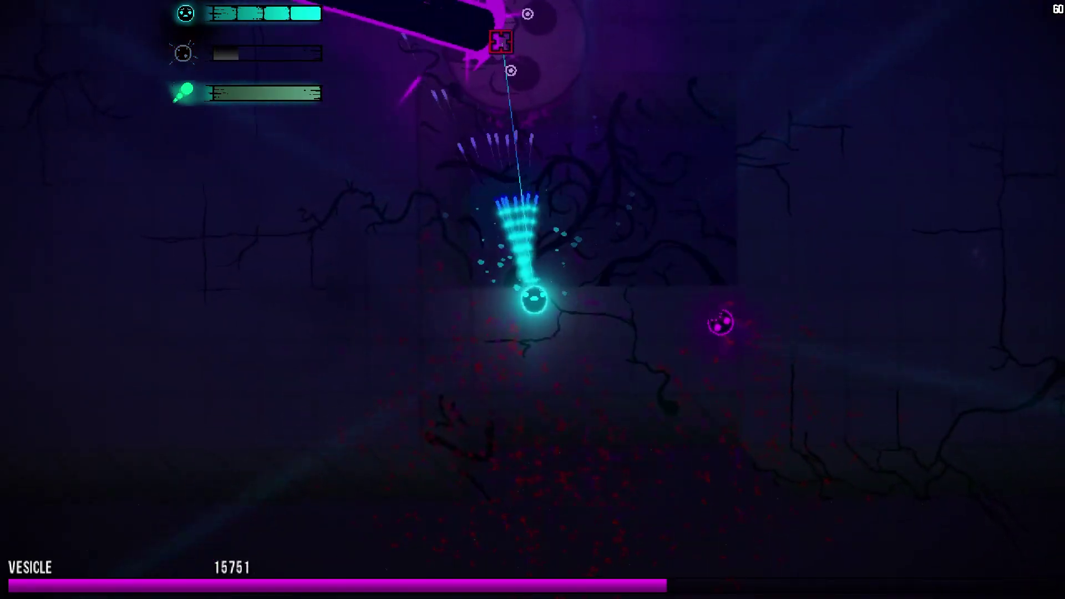
# Step: Track the moving boss with steady fire, landing two more cyan blasts
pyautogui.moveTo(470, 55); pyautogui.dragTo(383, 75)
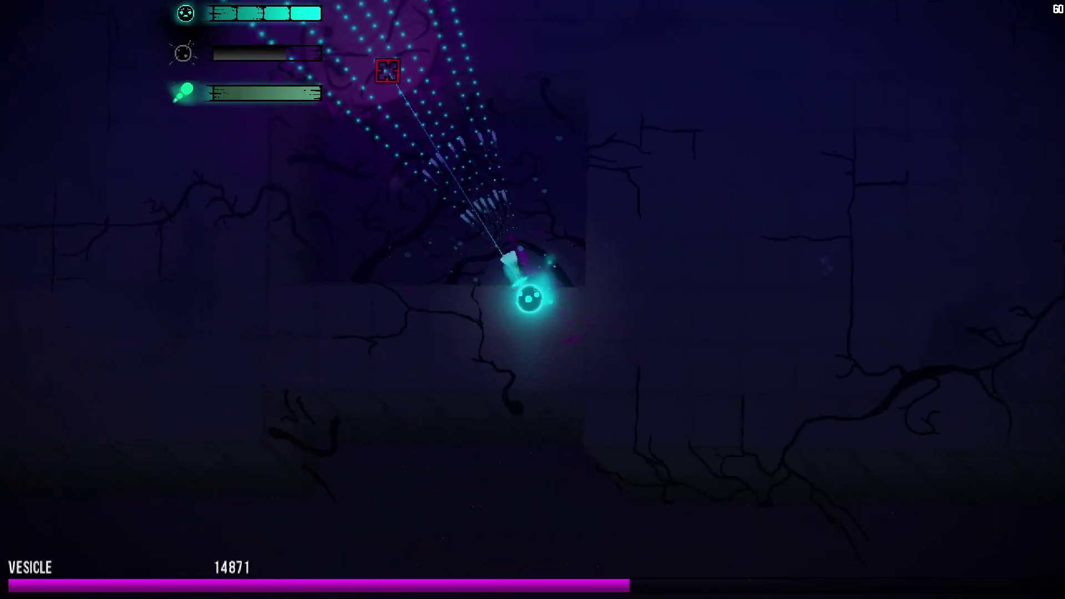
pyautogui.moveTo(539, 49)
pyautogui.mouseDown()
pyautogui.moveTo(633, 117)
pyautogui.moveTo(599, 64)
pyautogui.moveTo(544, 40)
pyautogui.mouseUp()
pyautogui.rightClick(632, 116)
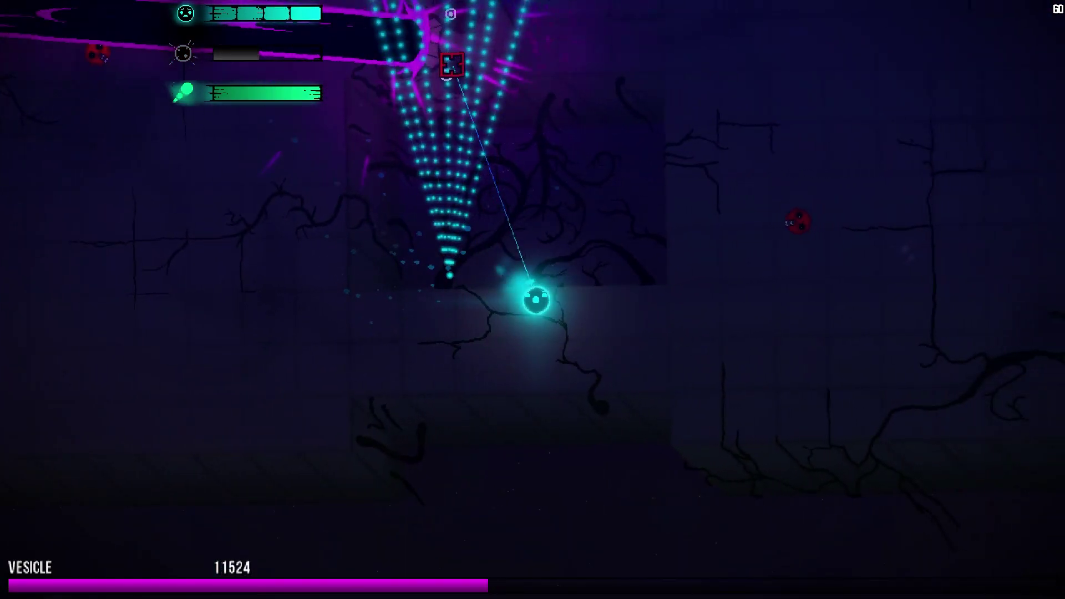
pyautogui.moveTo(452, 65); pyautogui.dragTo(394, 71)
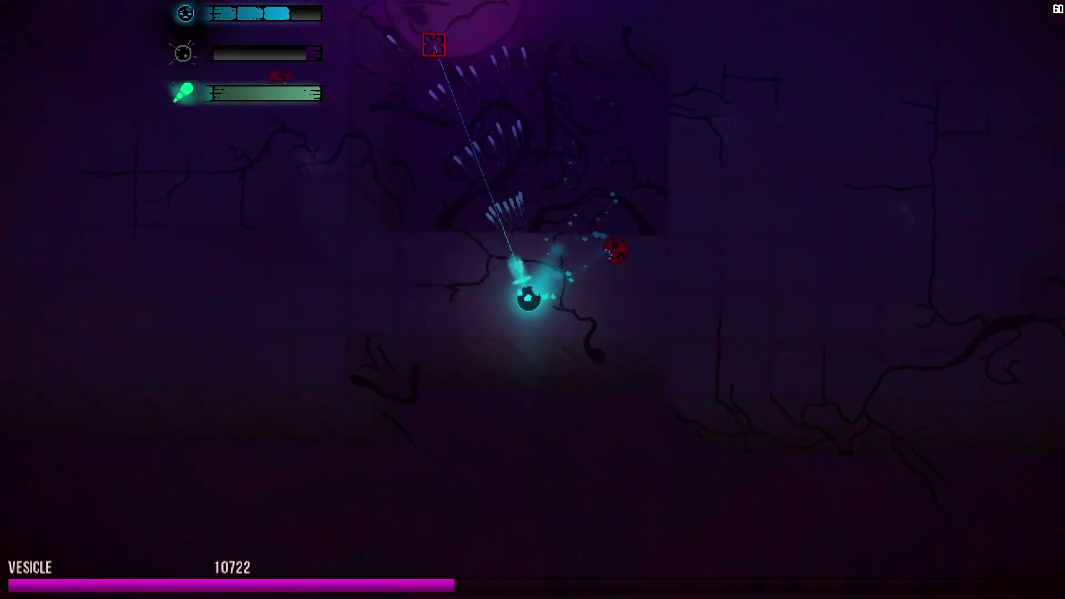
pyautogui.moveTo(667, 324)
pyautogui.mouseDown()
pyautogui.moveTo(547, 42)
pyautogui.moveTo(694, 90)
pyautogui.moveTo(683, 138)
pyautogui.mouseUp()
pyautogui.rightClick(682, 137)
# Step: Follow the boss across the arena, keeping the shot stream on its face
pyautogui.moveTo(682, 138)
pyautogui.mouseDown()
pyautogui.moveTo(673, 183)
pyautogui.moveTo(647, 161)
pyautogui.mouseUp()
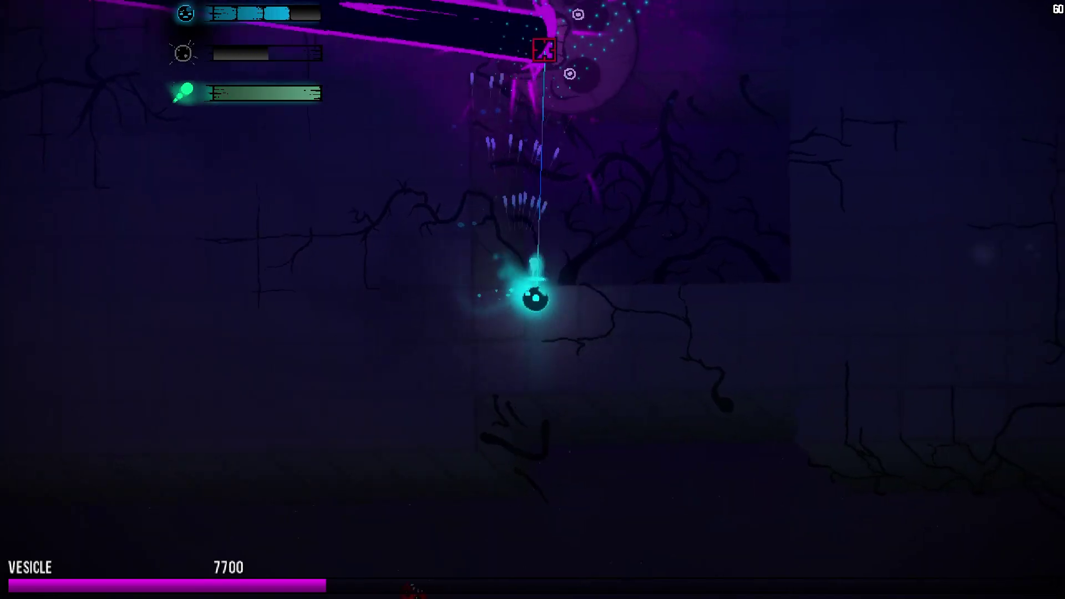
pyautogui.moveTo(542, 50)
pyautogui.mouseDown()
pyautogui.moveTo(416, 48)
pyautogui.moveTo(405, 76)
pyautogui.mouseUp()
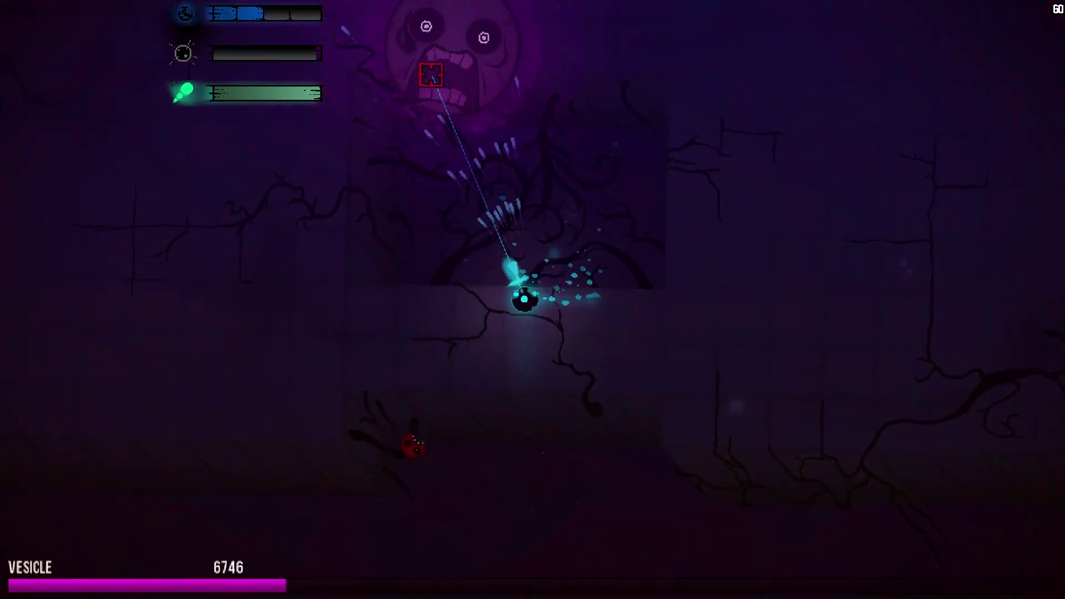
pyautogui.moveTo(484, 66); pyautogui.dragTo(583, 78)
pyautogui.moveTo(606, 371)
pyautogui.mouseDown()
pyautogui.moveTo(690, 64)
pyautogui.moveTo(675, 102)
pyautogui.moveTo(721, 266)
pyautogui.moveTo(721, 363)
pyautogui.moveTo(706, 373)
pyautogui.moveTo(681, 261)
pyautogui.moveTo(635, 408)
pyautogui.moveTo(811, 300)
pyautogui.moveTo(721, 312)
pyautogui.moveTo(623, 141)
pyautogui.moveTo(469, 48)
pyautogui.moveTo(498, 42)
pyautogui.moveTo(502, 136)
pyautogui.moveTo(683, 53)
pyautogui.moveTo(654, 111)
pyautogui.moveTo(713, 235)
pyautogui.moveTo(238, 188)
pyautogui.moveTo(240, 209)
pyautogui.moveTo(202, 230)
pyautogui.moveTo(185, 225)
pyautogui.moveTo(173, 249)
pyautogui.moveTo(254, 210)
pyautogui.mouseUp()
# Step: Finish Vesicle off with a final cyan special blast
pyautogui.rightClick(653, 112)
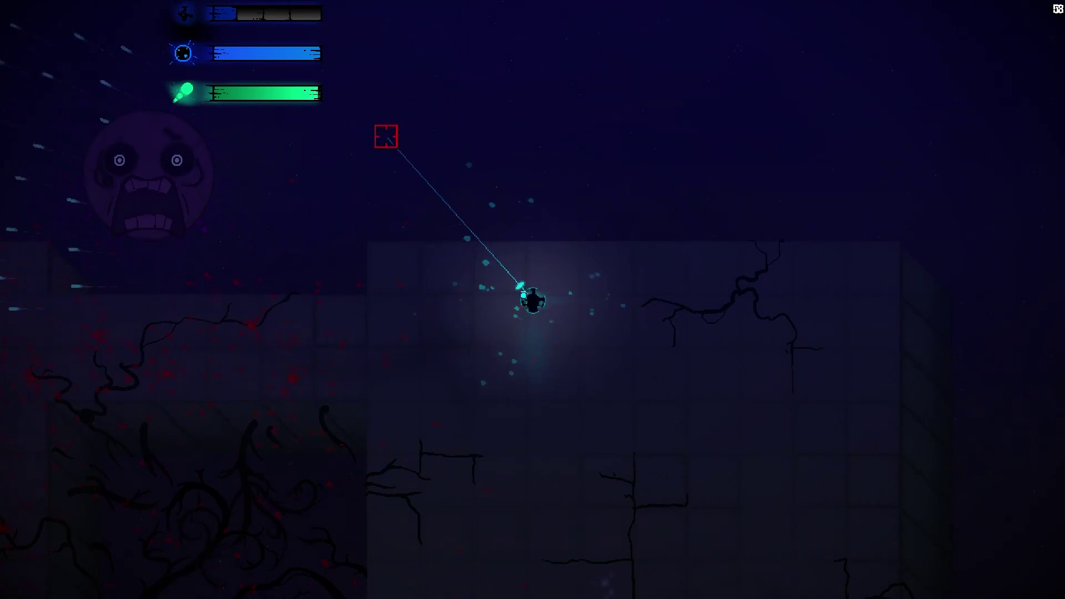